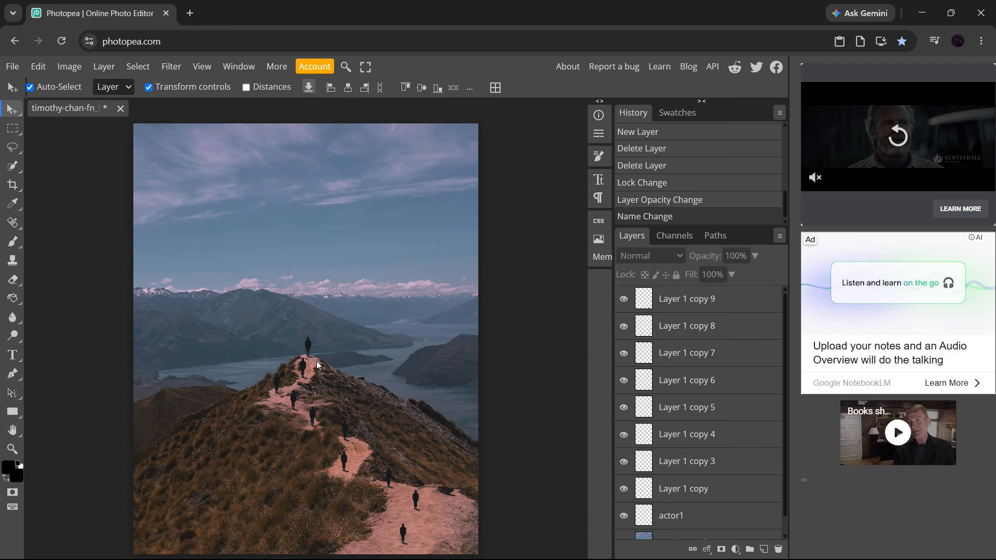
Examine the dark figures at the mountain summit in close-up and compare them with the full composition
scroll(316, 358, up, 3)
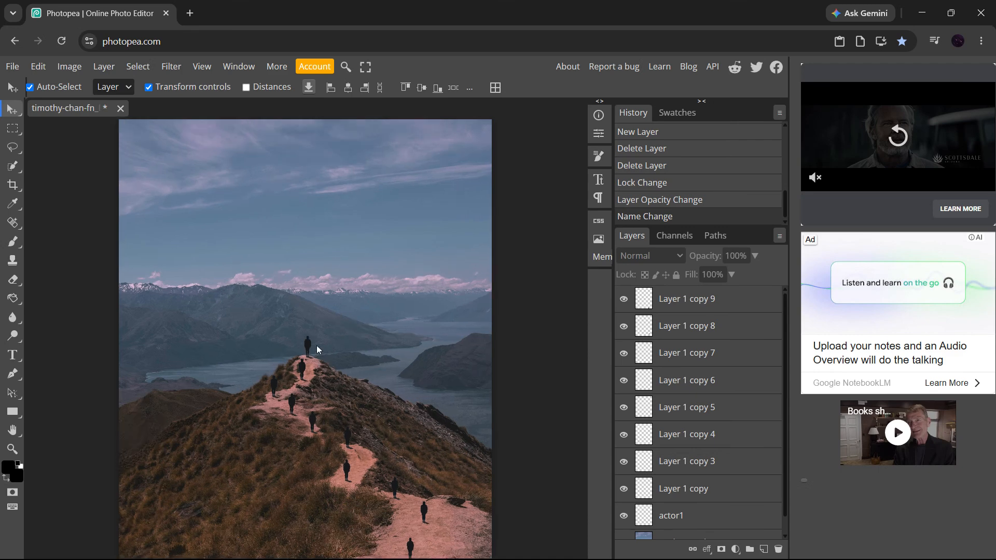
scroll(289, 345, down, 5)
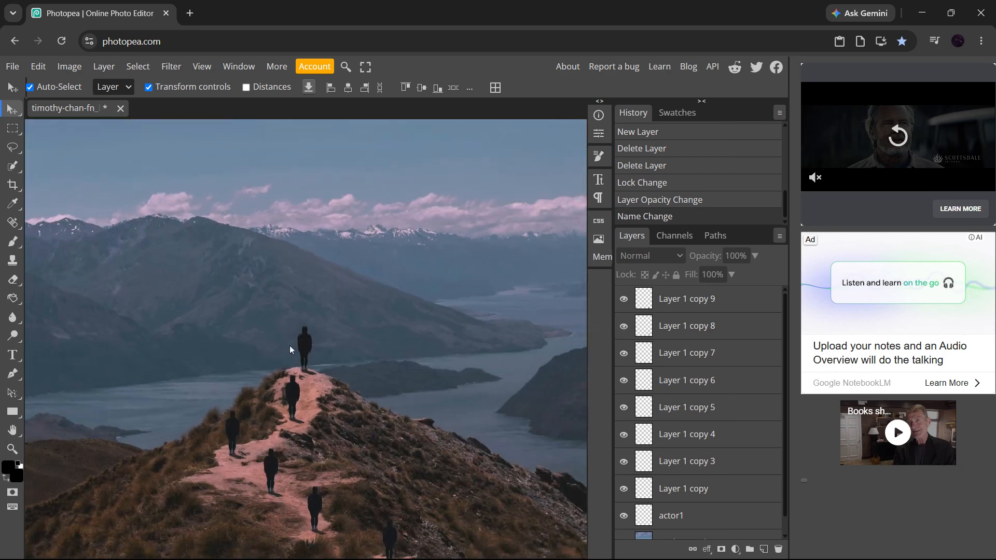
scroll(289, 346, down, 1)
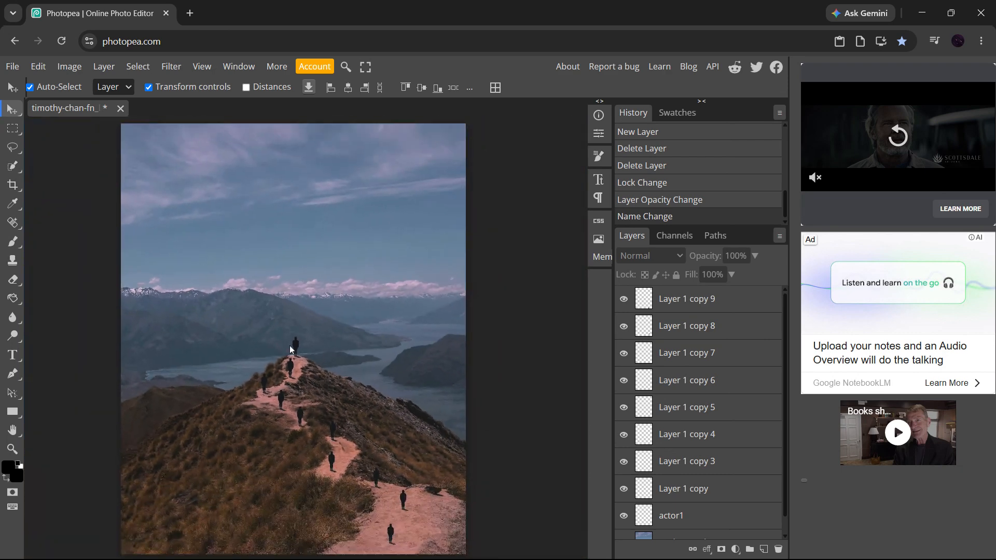
scroll(289, 345, up, 3)
scroll(290, 346, down, 2)
scroll(289, 345, up, 1)
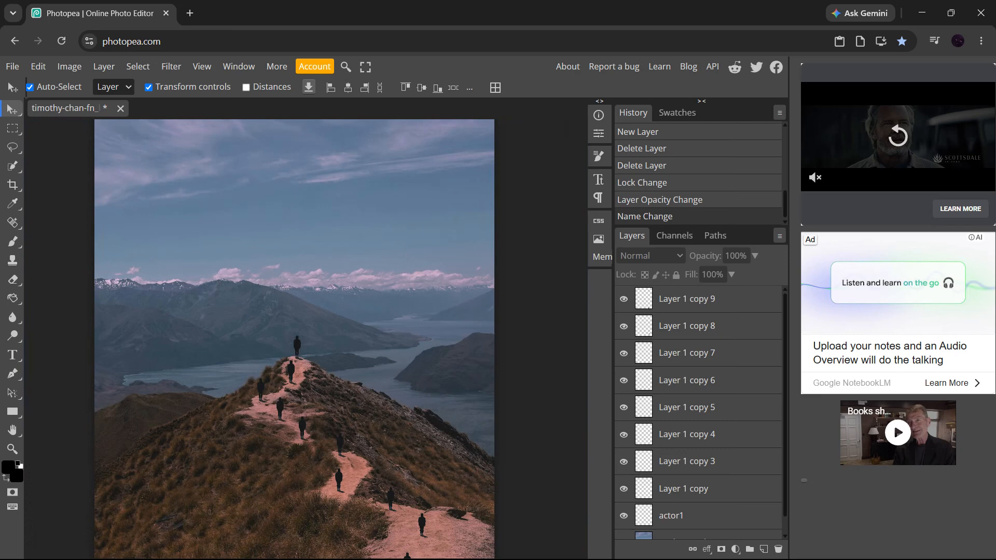
scroll(294, 338, down, 2)
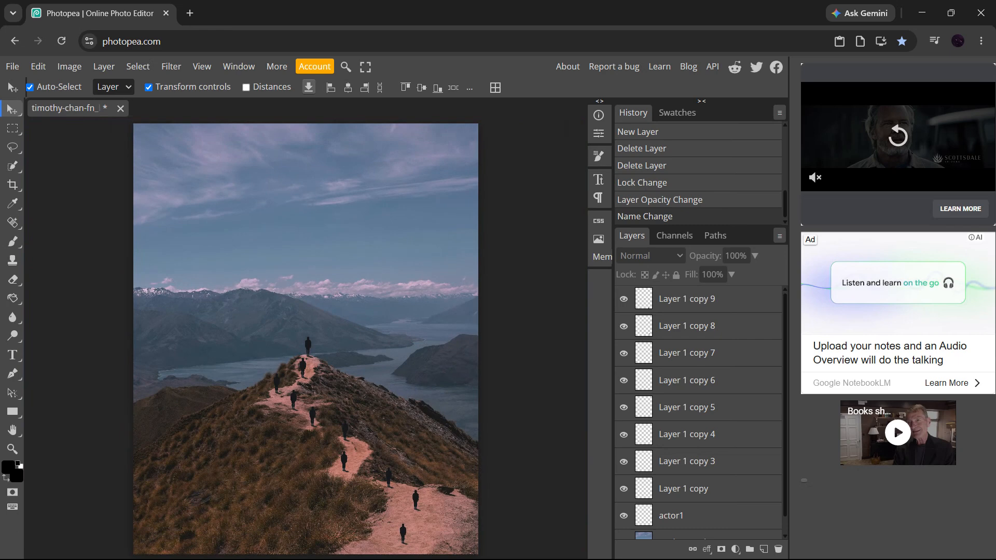
scroll(318, 365, up, 5)
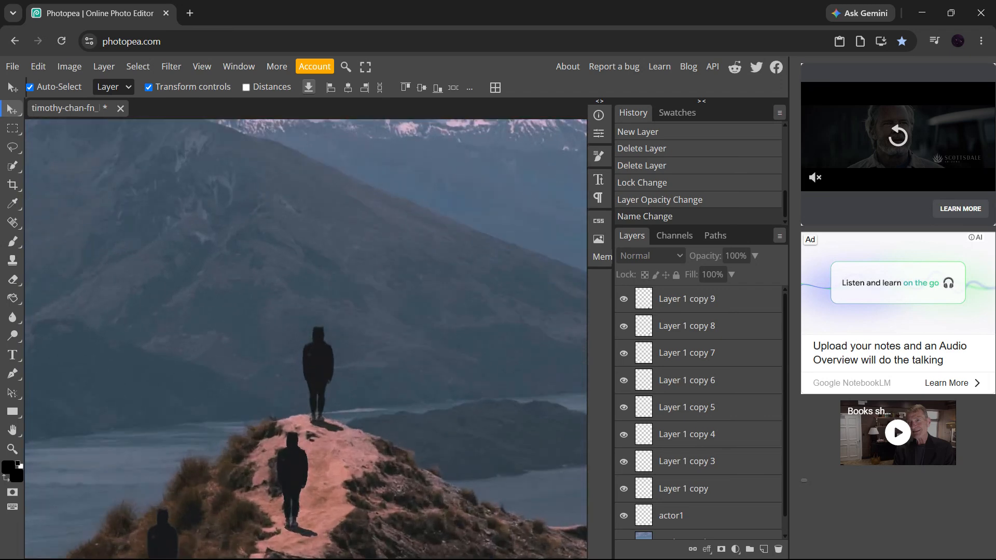
scroll(318, 364, down, 5)
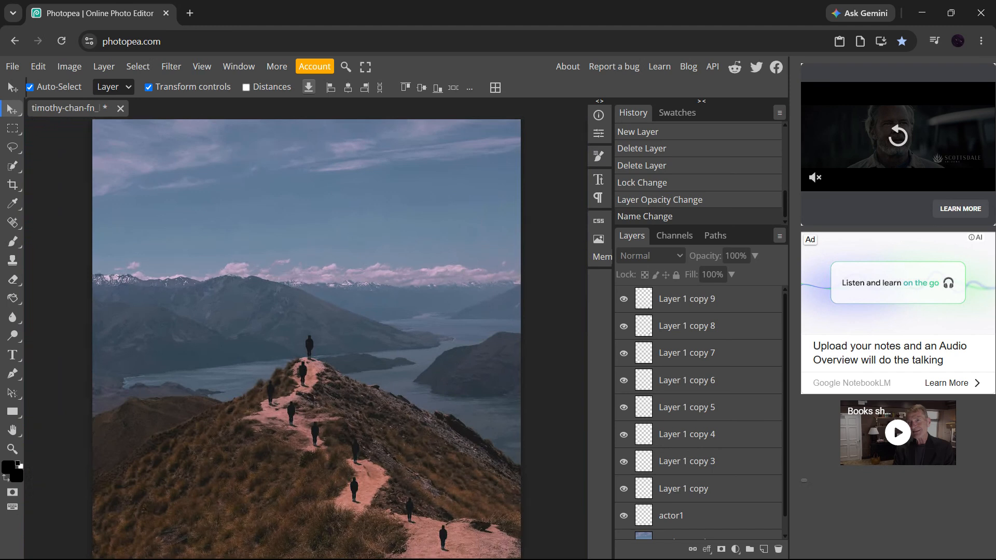
scroll(302, 345, down, 3)
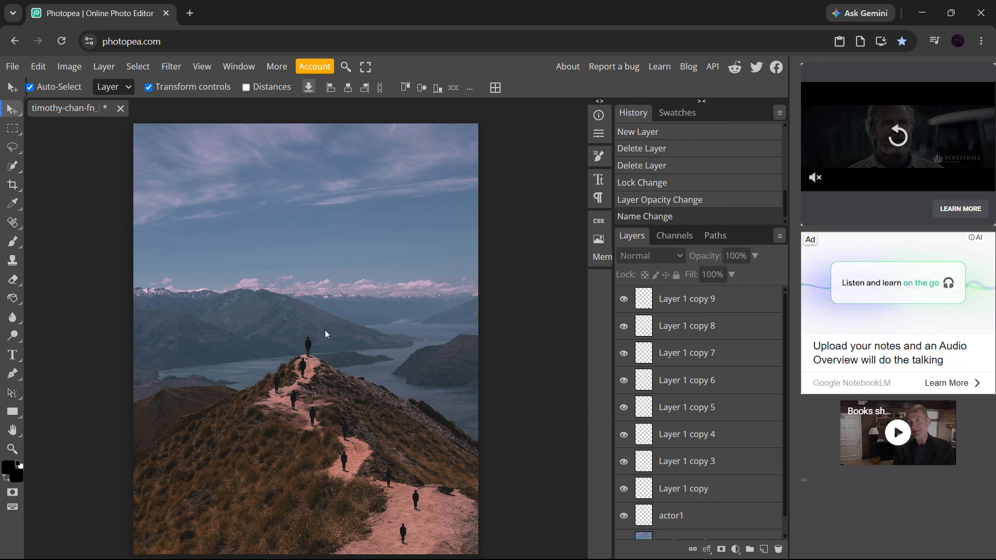
Look over the whole mountain photo from the sky to the lower trail, ending with the entire image in view
drag(313, 331, 363, 316)
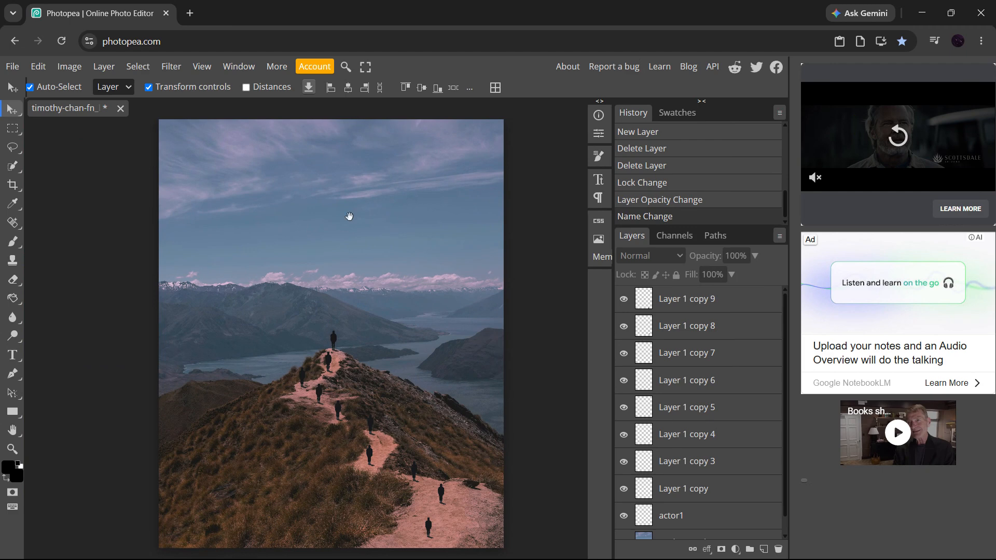
drag(329, 285, 329, 342)
mouse_move(329, 266)
mouse_down()
mouse_move(327, 329)
mouse_move(347, 345)
mouse_move(339, 429)
mouse_move(345, 382)
mouse_up()
drag(347, 427, 349, 387)
drag(353, 456, 353, 337)
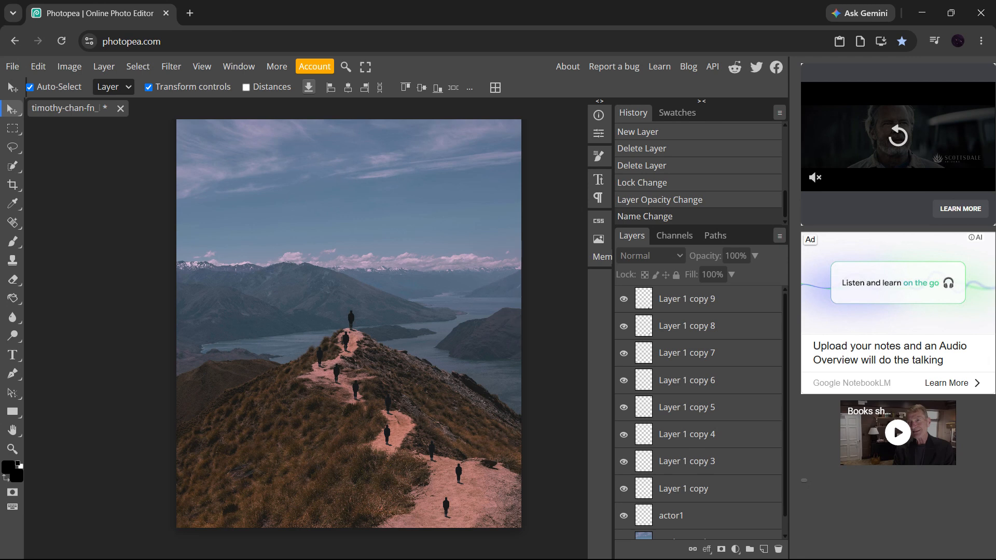
scroll(366, 364, up, 1)
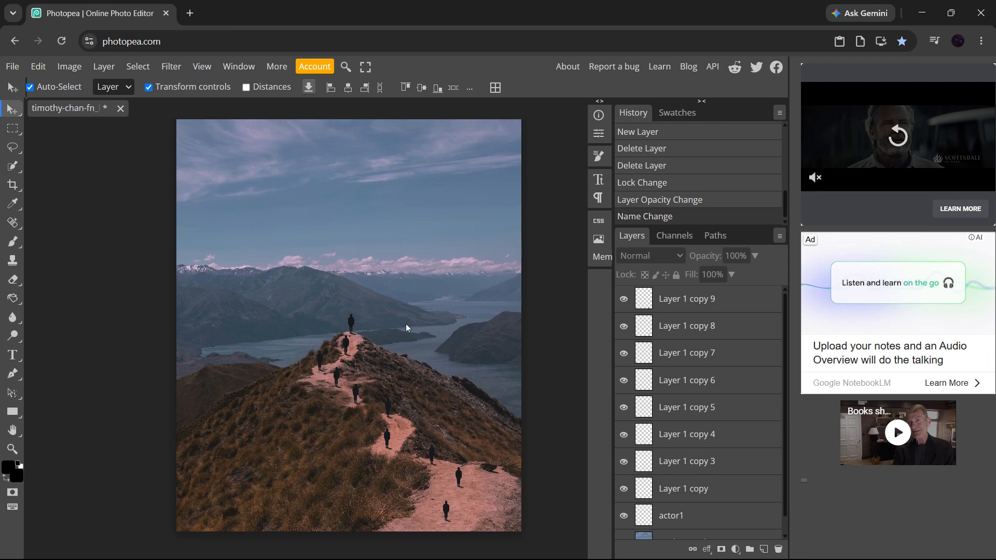
drag(408, 322, 391, 306)
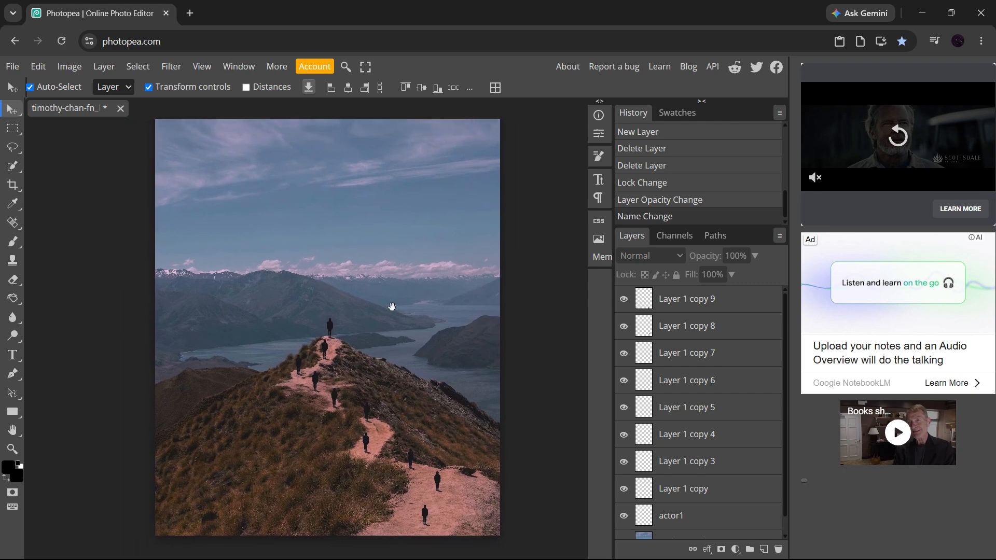
key(ctrl+0)
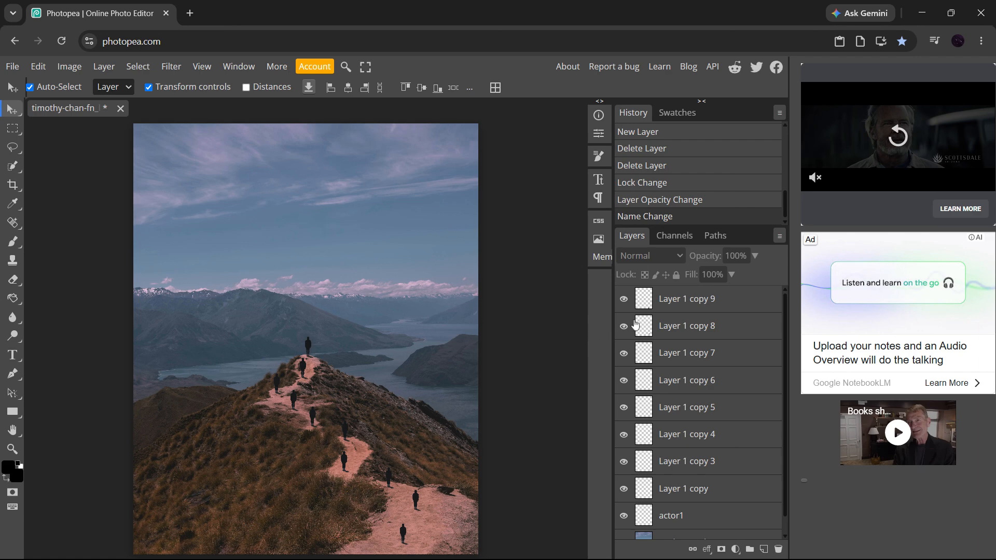
click(659, 306)
scroll(456, 404, down, 2)
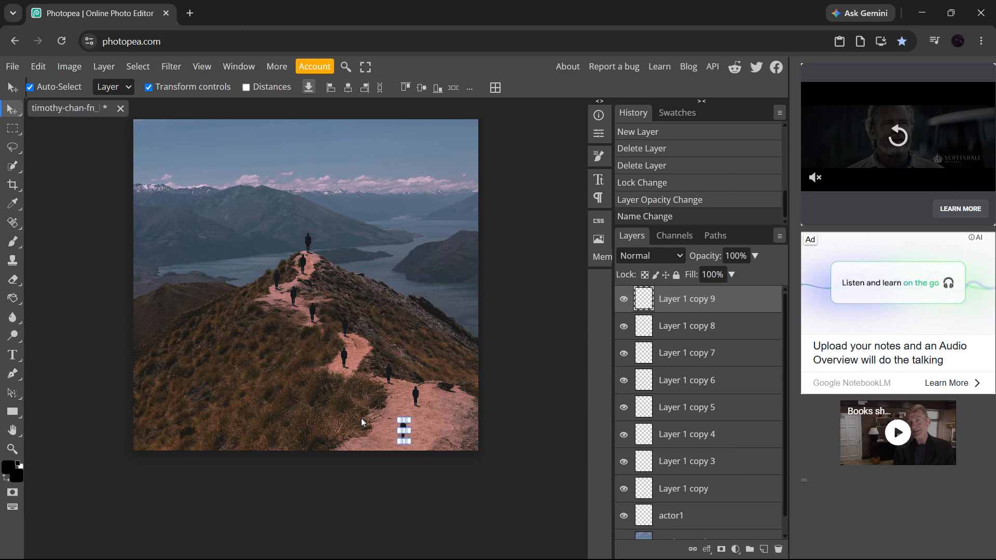
click(497, 420)
mouse_move(407, 432)
mouse_down()
mouse_move(432, 423)
mouse_move(442, 355)
mouse_move(393, 236)
mouse_move(280, 198)
mouse_move(257, 222)
mouse_move(276, 203)
mouse_move(446, 259)
mouse_move(326, 347)
mouse_move(320, 381)
mouse_move(404, 434)
mouse_up()
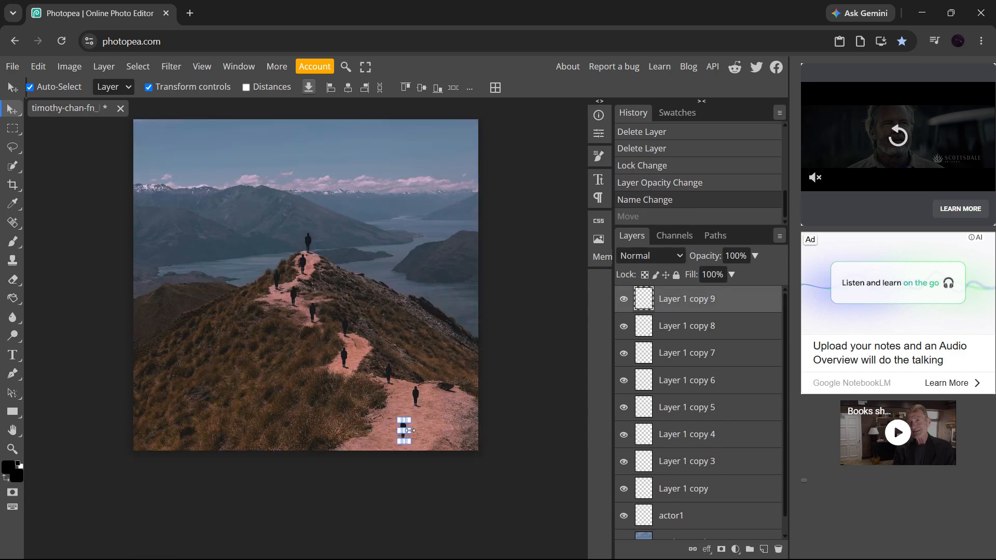
drag(404, 430, 410, 359)
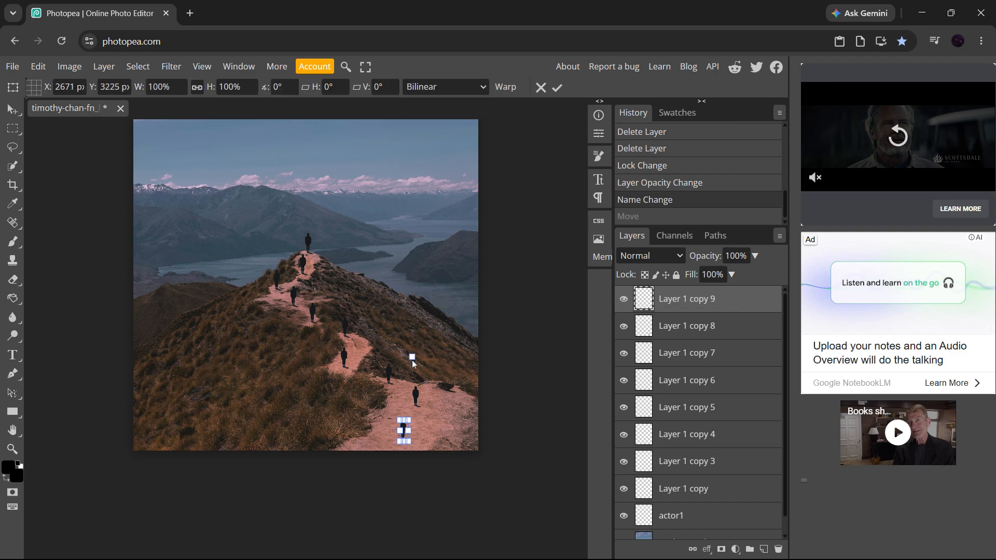
key(Escape)
scroll(388, 302, up, 3)
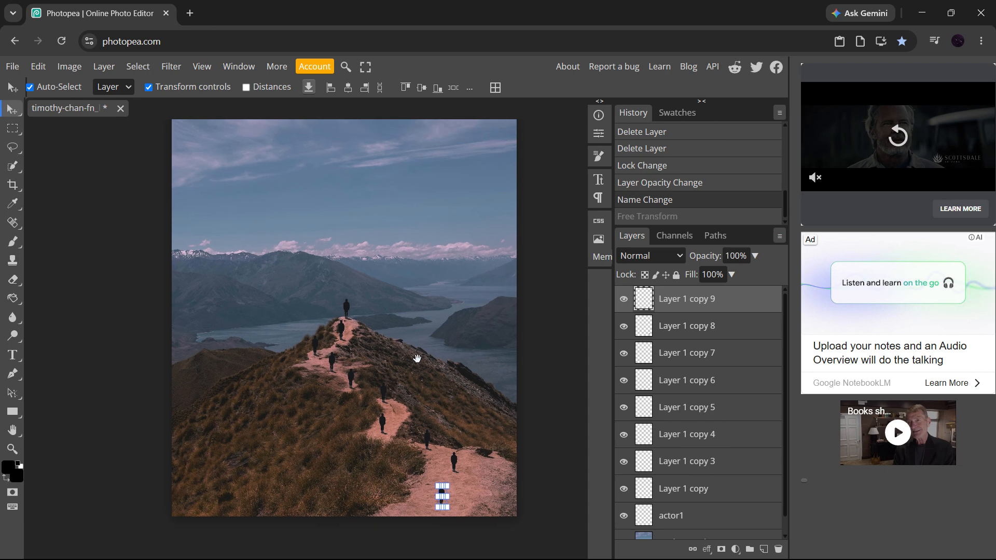
drag(382, 298, 393, 282)
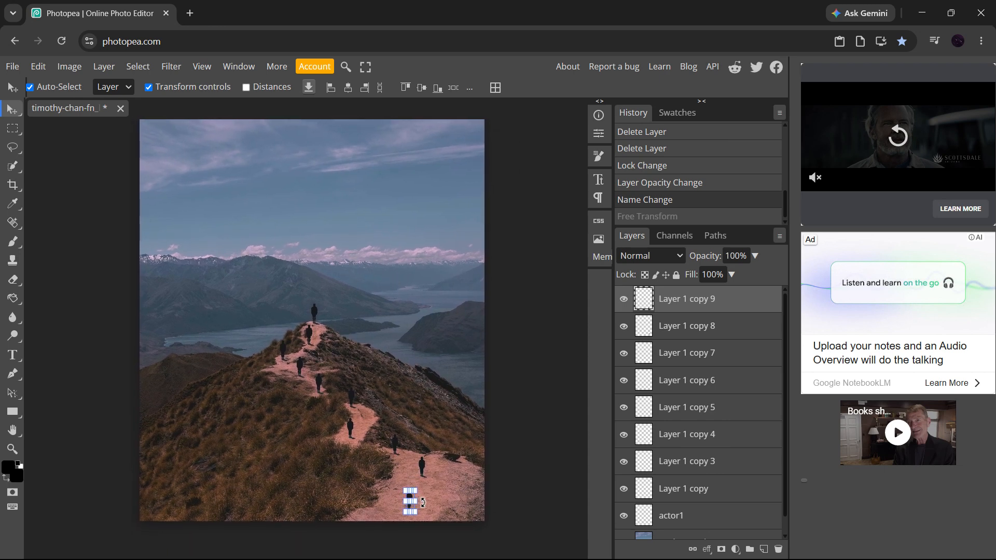
click(438, 517)
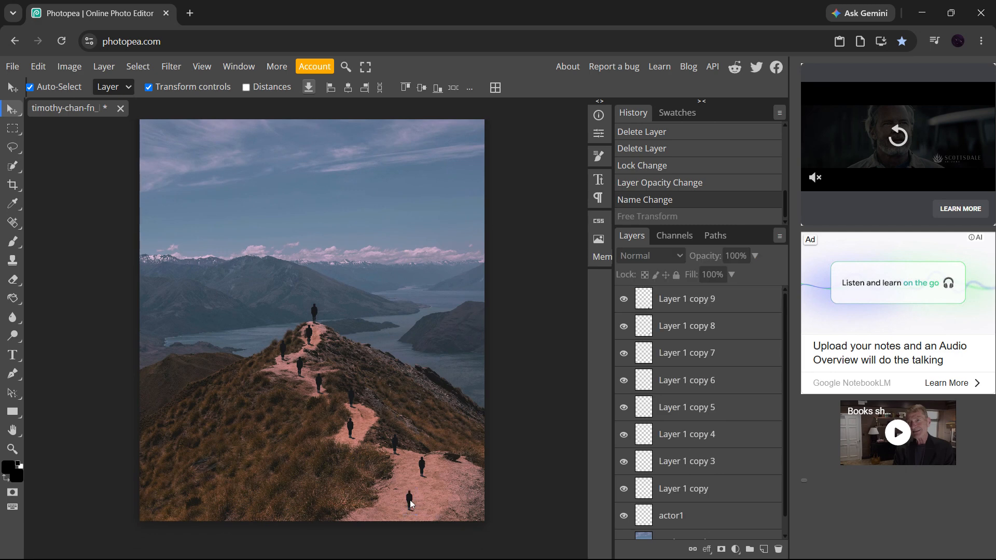
mouse_move(409, 500)
mouse_down()
mouse_move(425, 473)
mouse_move(403, 306)
mouse_move(431, 411)
mouse_move(422, 493)
mouse_up()
key(ctrl+z)
Inspect the copied figures one after another along the trail, from the summit to its lower end
scroll(315, 346, up, 5)
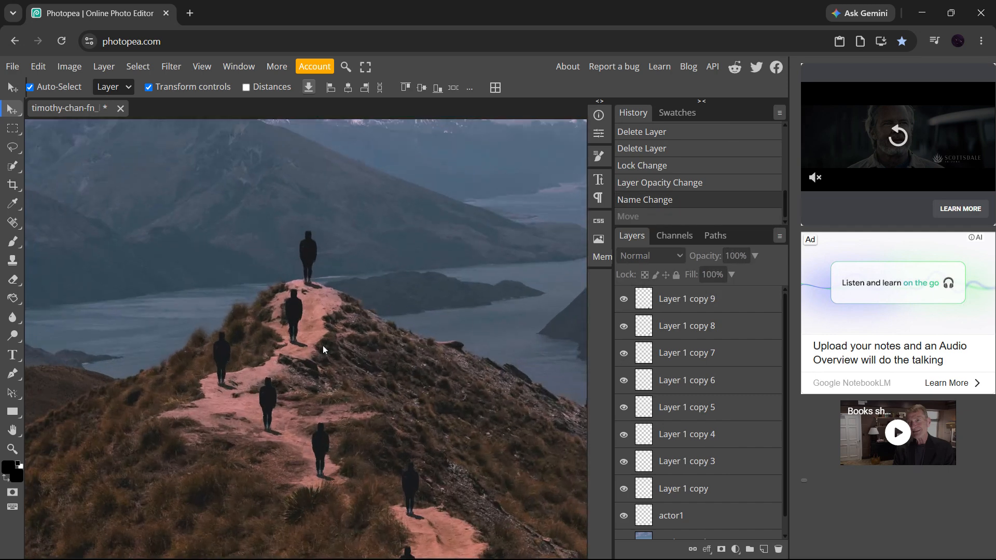
drag(293, 244, 394, 269)
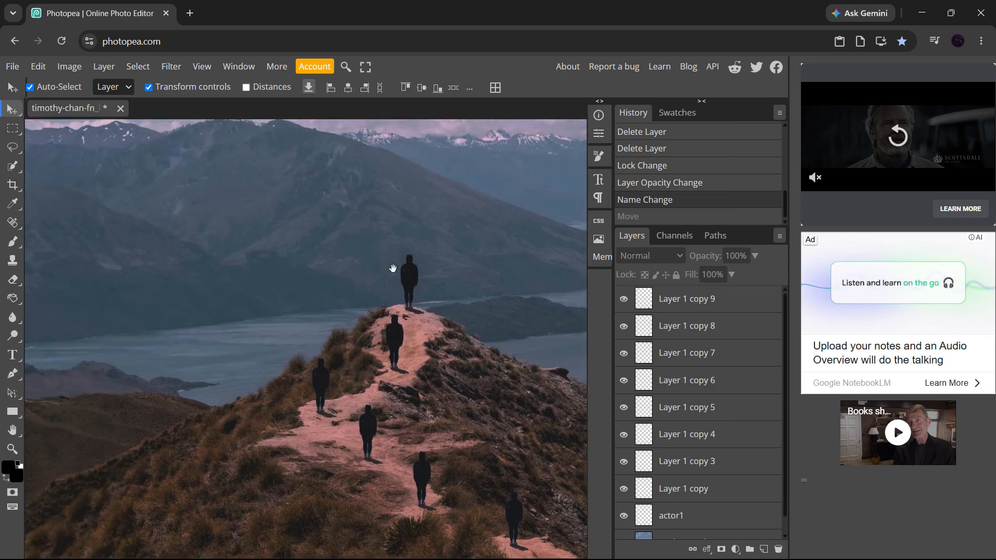
drag(327, 220, 433, 357)
drag(473, 254, 191, 389)
drag(261, 484, 182, 215)
drag(173, 466, 113, 236)
drag(258, 431, 366, 365)
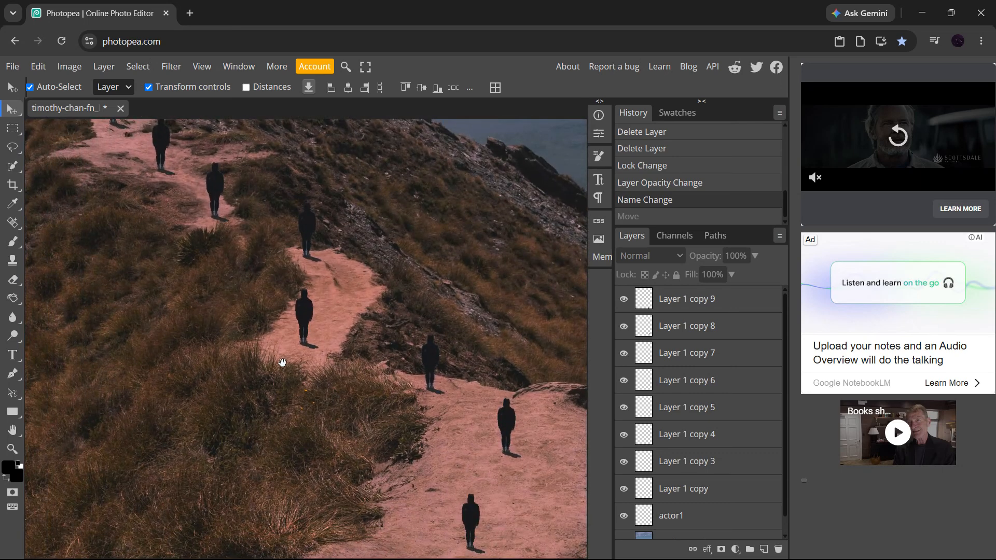
key(ctrl+0)
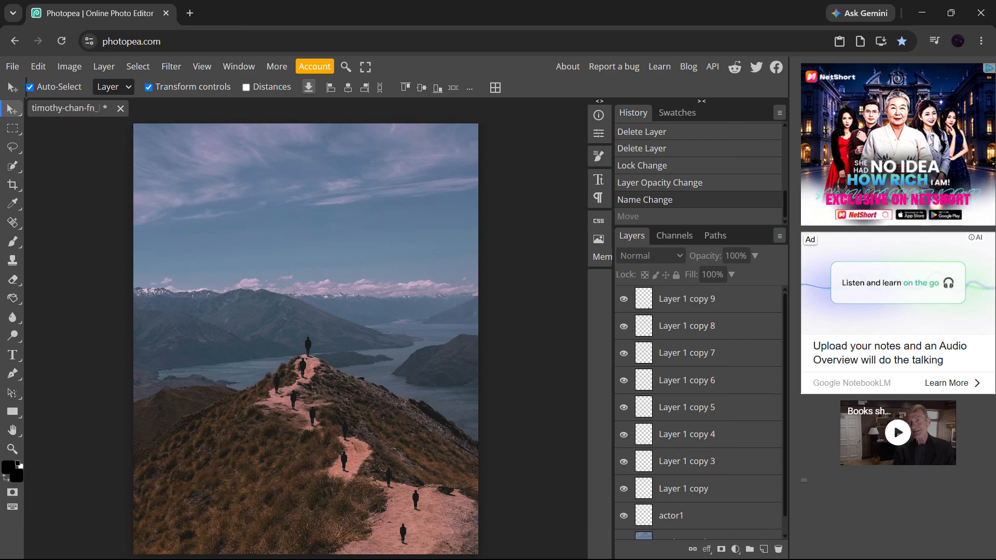
Review the figures near the peak in close-up and check how the complete image looks from a distance
scroll(319, 347, up, 10)
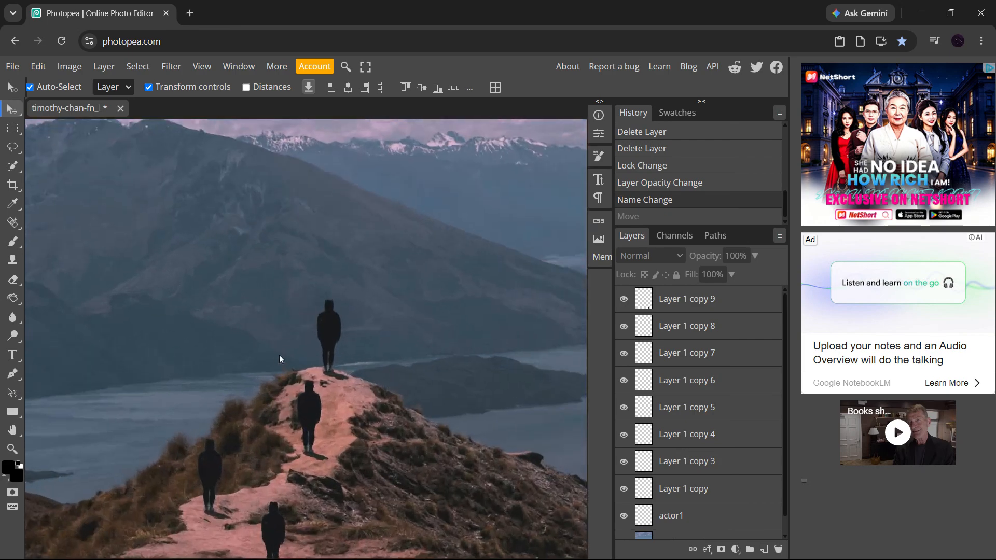
scroll(316, 346, down, 9)
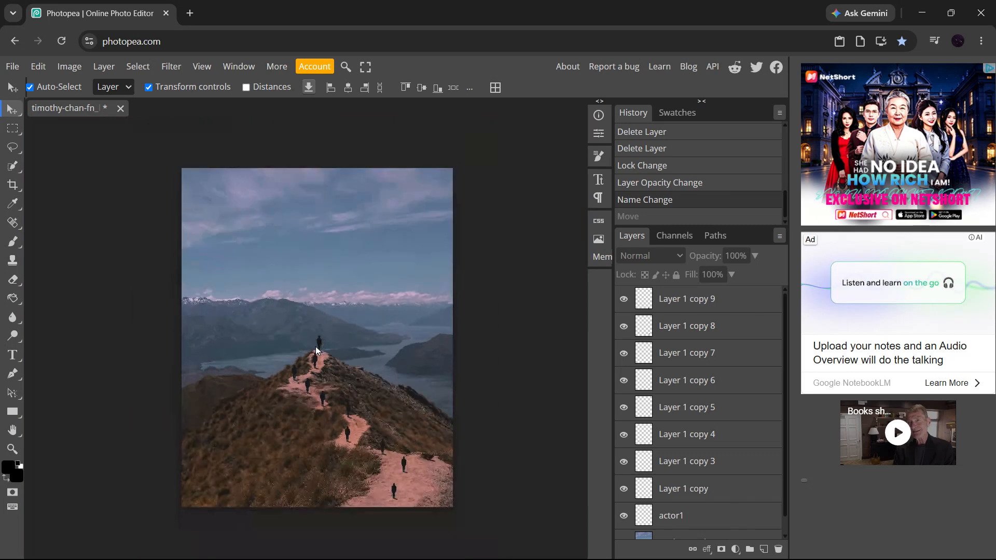
scroll(316, 346, up, 5)
scroll(316, 346, down, 5)
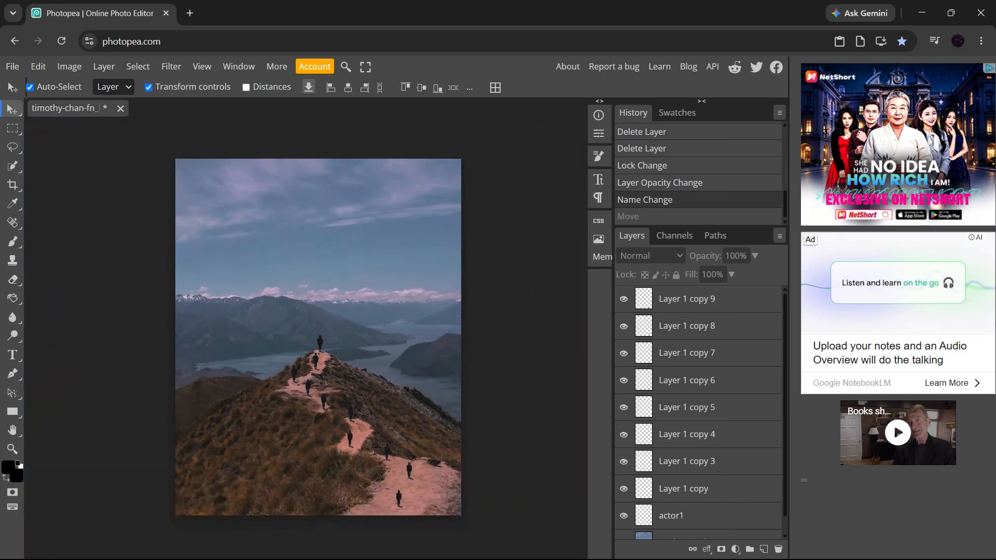
scroll(378, 332, up, 1)
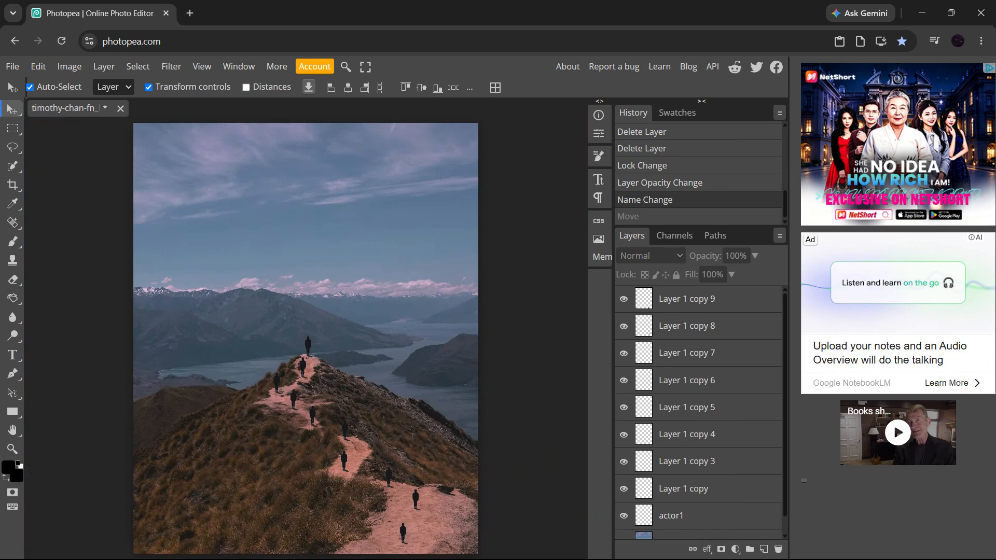
key(space)
drag(300, 344, 405, 328)
drag(430, 360, 273, 366)
drag(392, 358, 274, 354)
drag(258, 278, 371, 273)
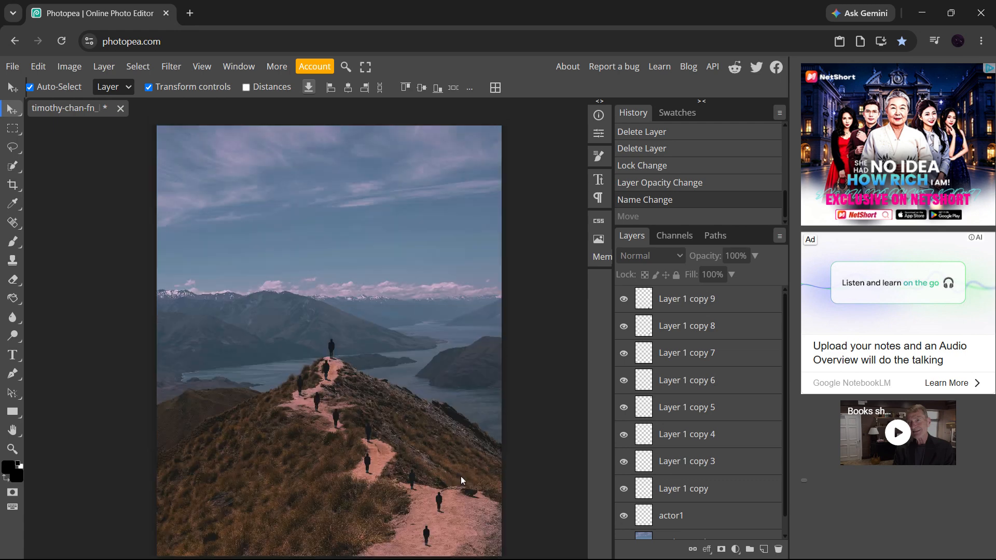
scroll(455, 484, right, 1)
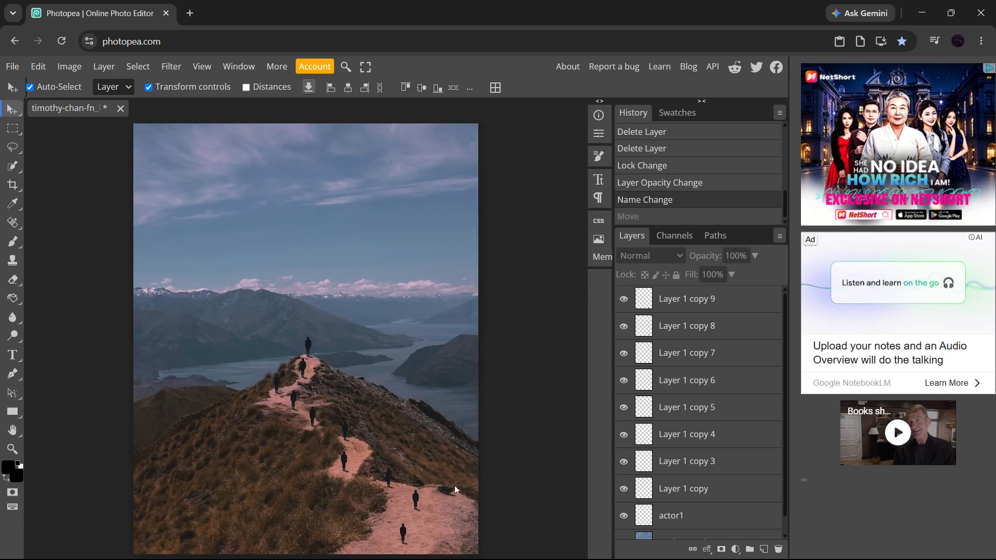